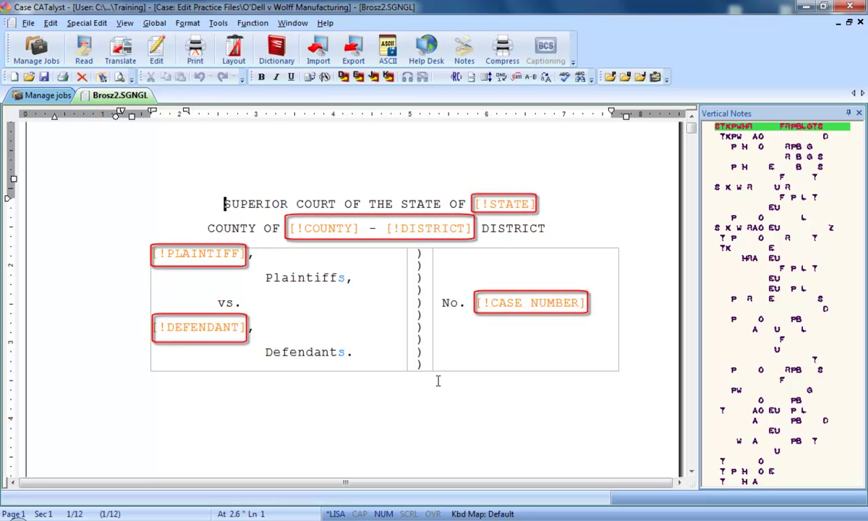
Page through the title page, then start scanning the document to fill in its fields.
key("Page_Down")
key("Page_Down")
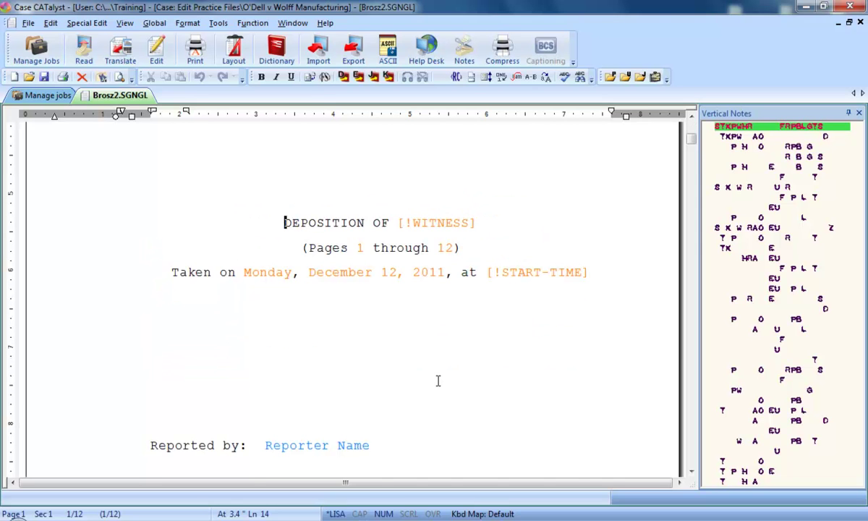
key("Page_Down")
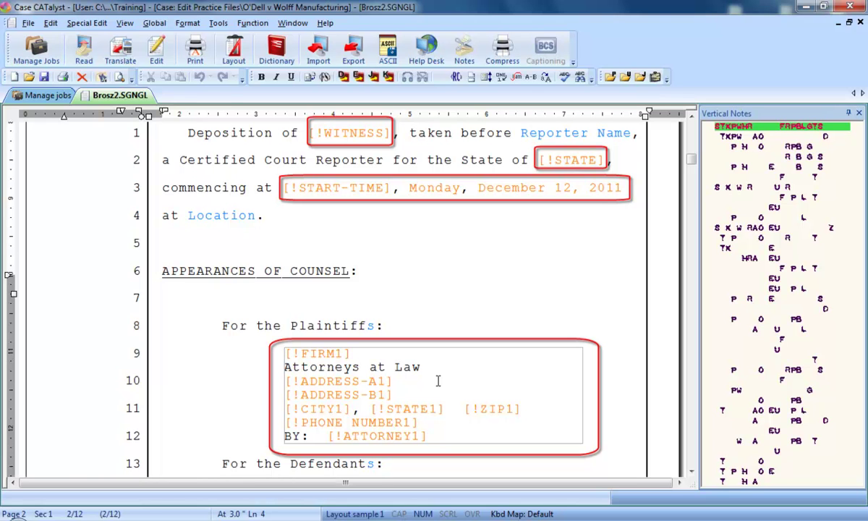
key("ctrl+Home")
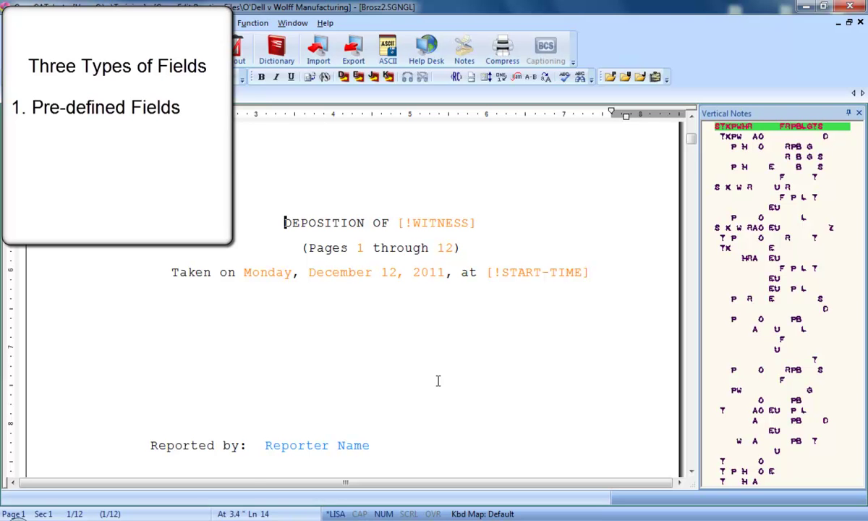
key("Page_Down")
key("Page_Down")
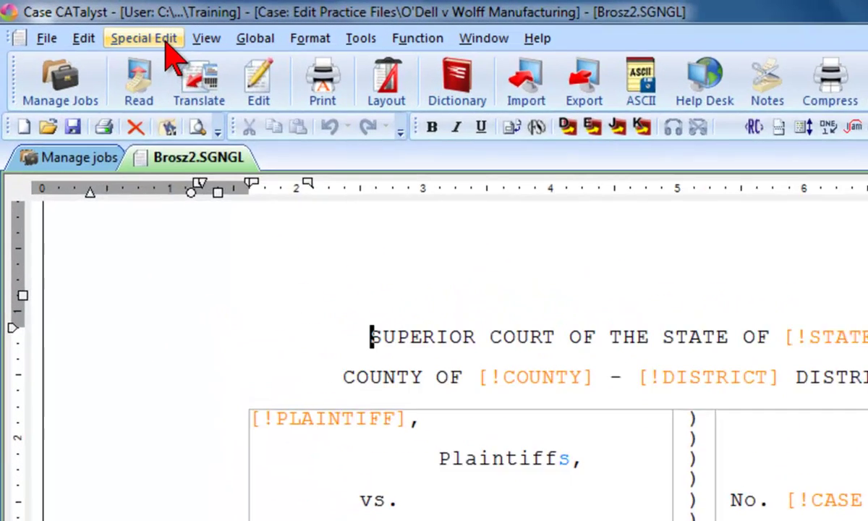
left_click(166, 42)
mouse_move(235, 116)
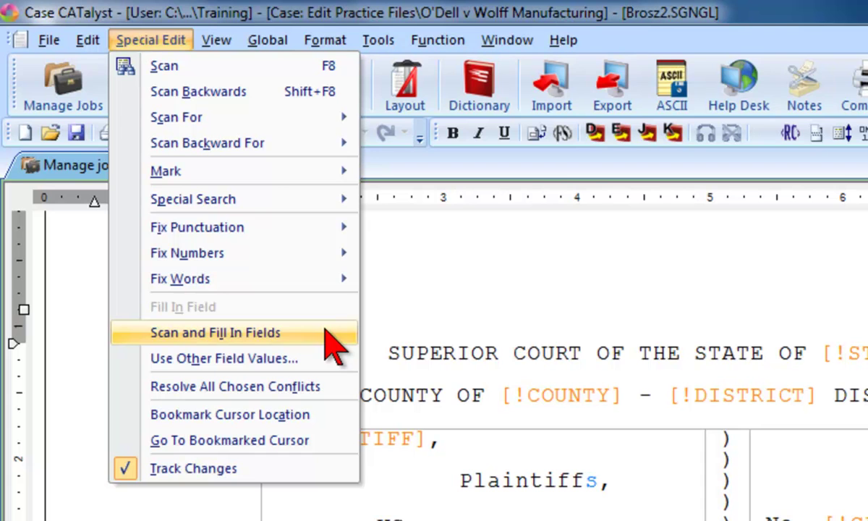
left_click(325, 333)
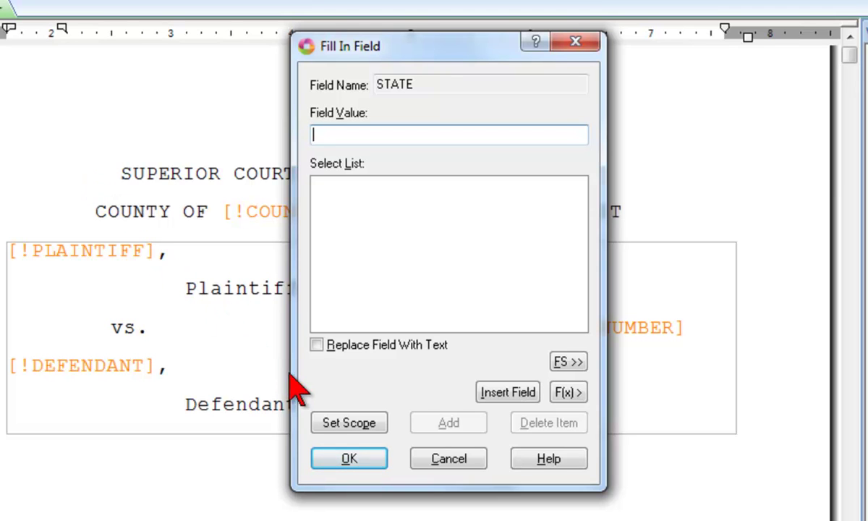
Fill the STATE field with California, stored at User scope.
left_click(342, 427)
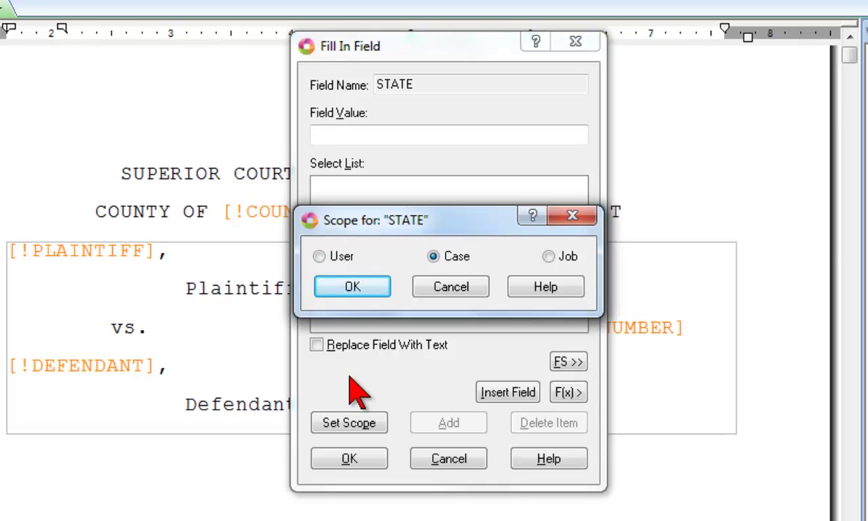
left_click(339, 259)
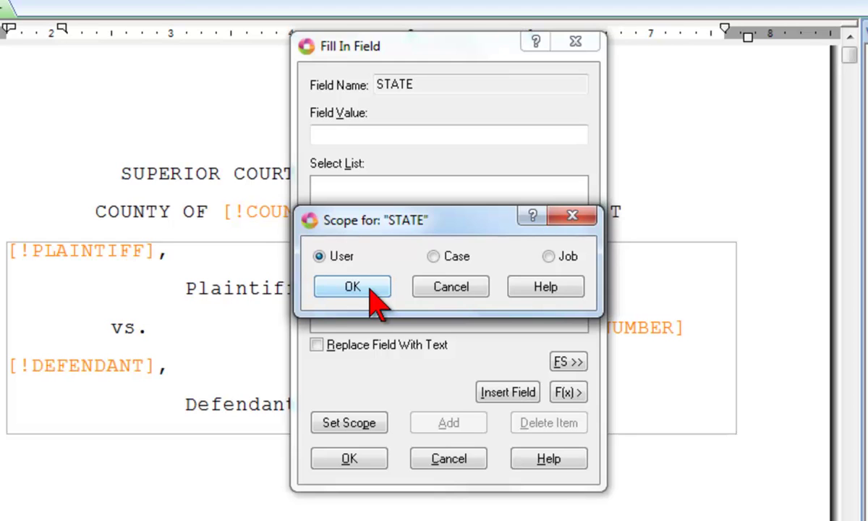
left_click(369, 288)
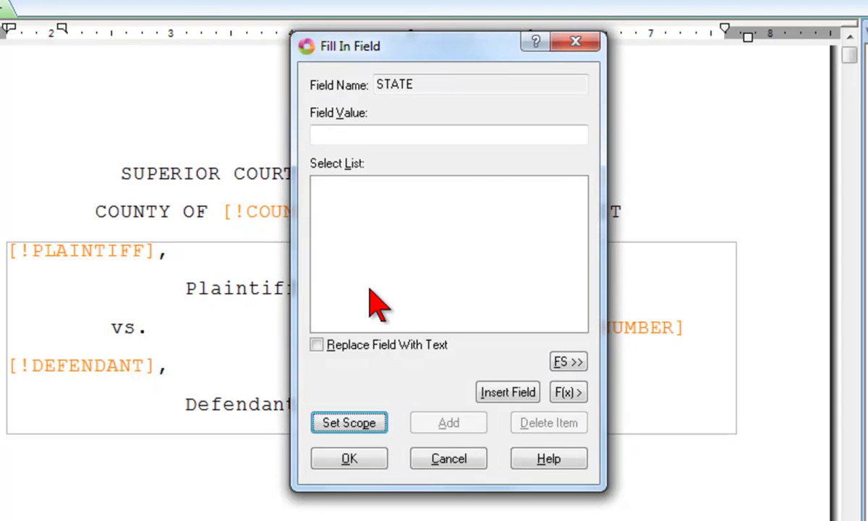
left_click(328, 138)
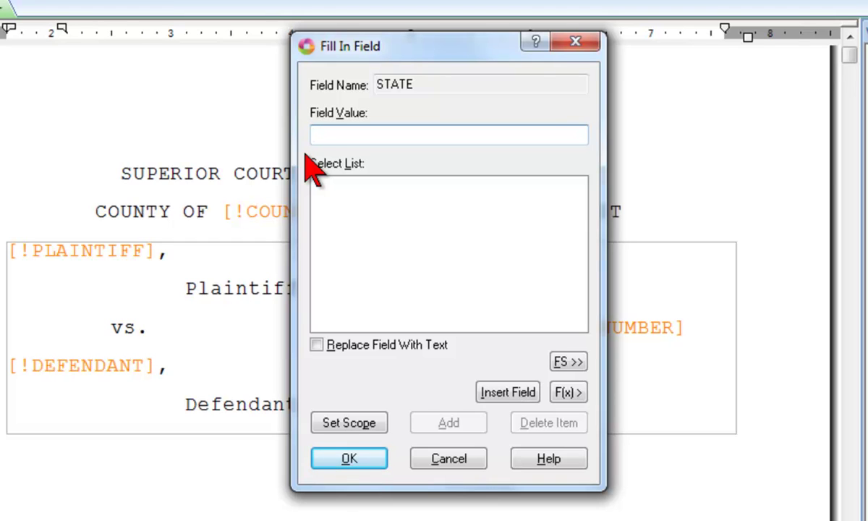
type("California")
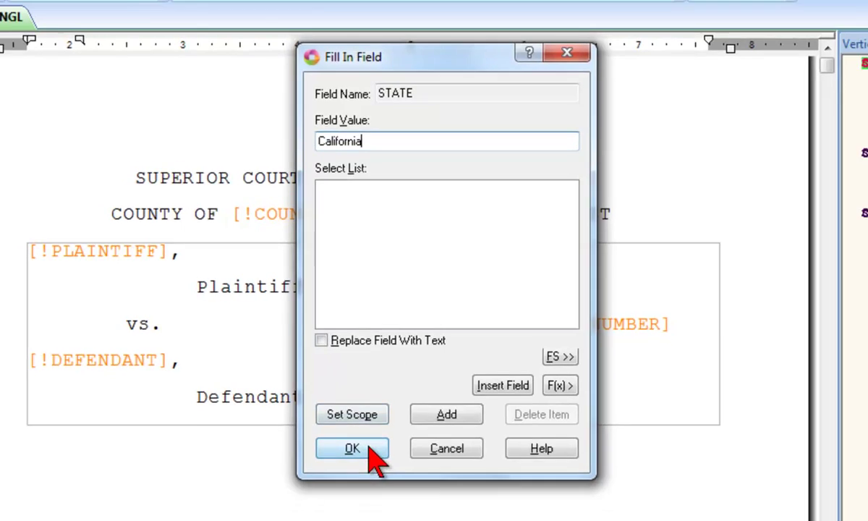
left_click(368, 448)
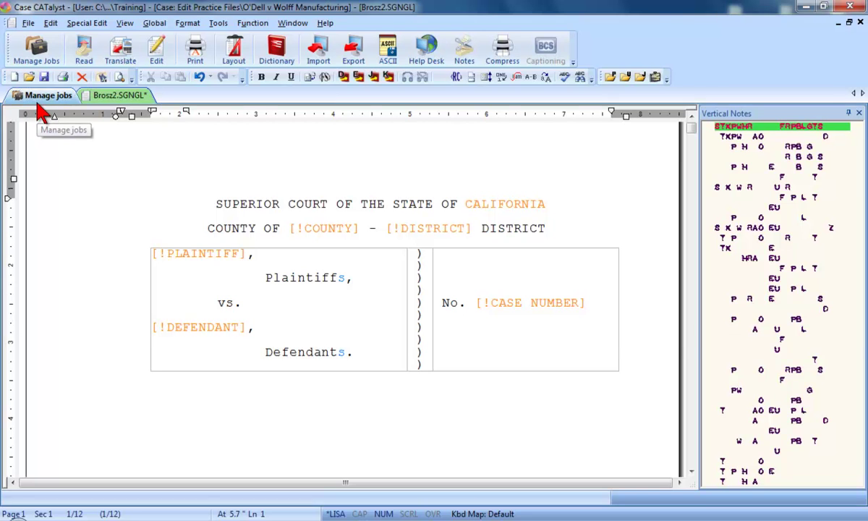
Open the Keyes2 transcript and insert the title page include file.
left_click(42, 97)
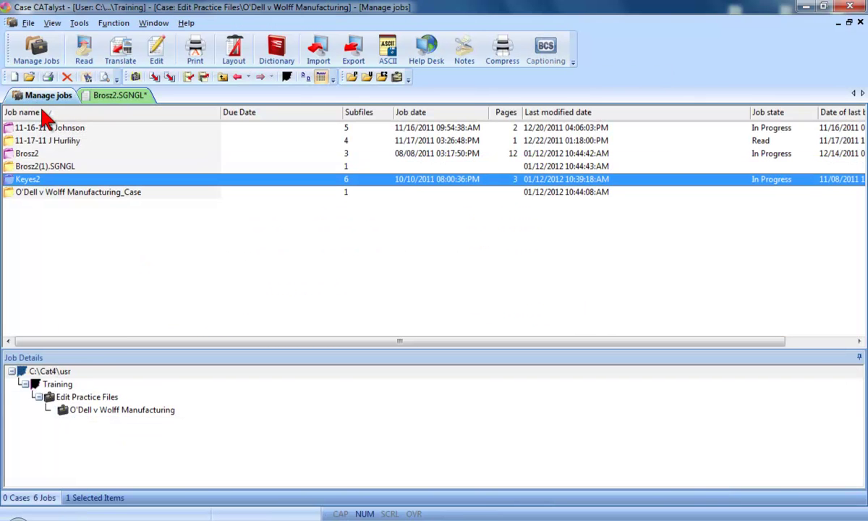
double_click(55, 181)
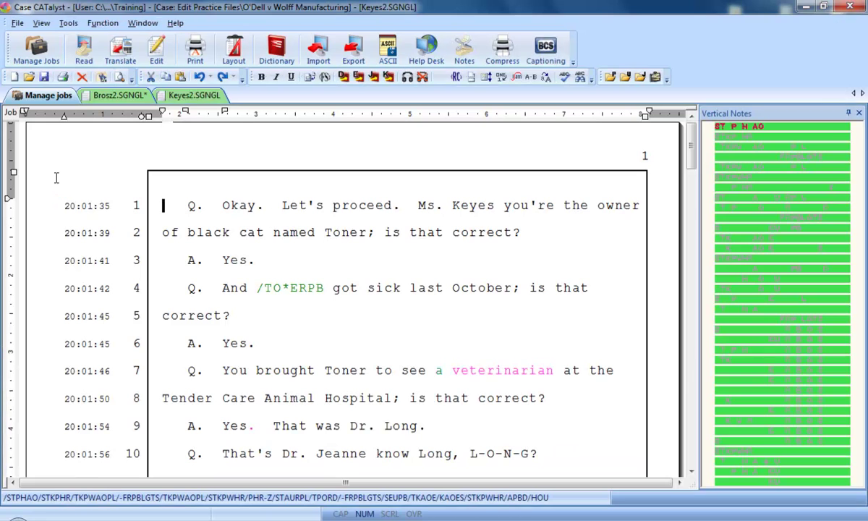
key("ctrl+i")
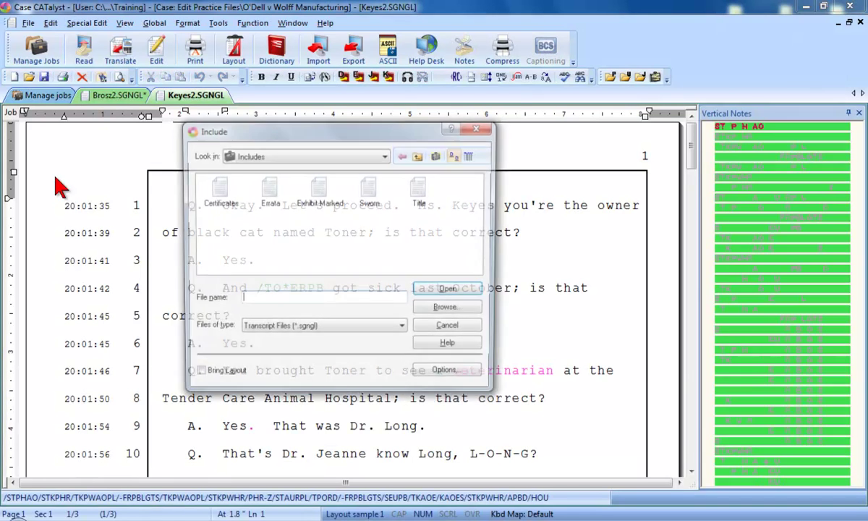
key("Return")
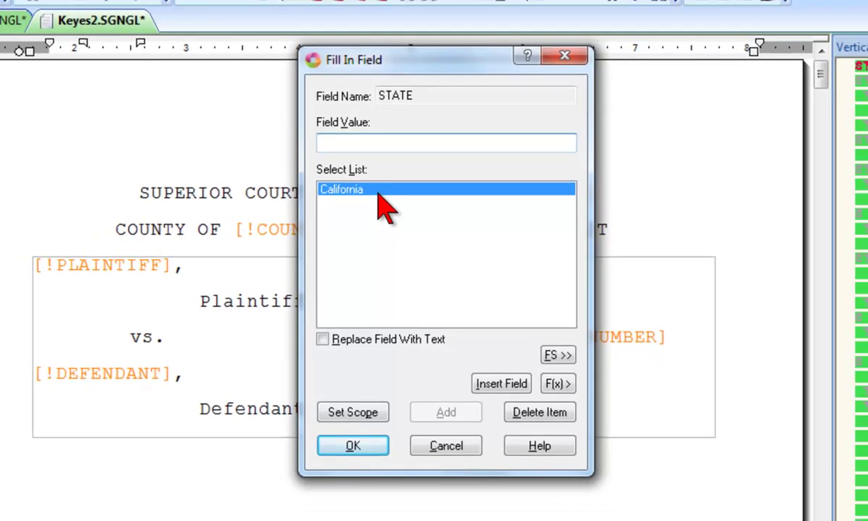
Fill Keyes2's STATE field with the saved California value, then return to Brosz2.
double_click(376, 187)
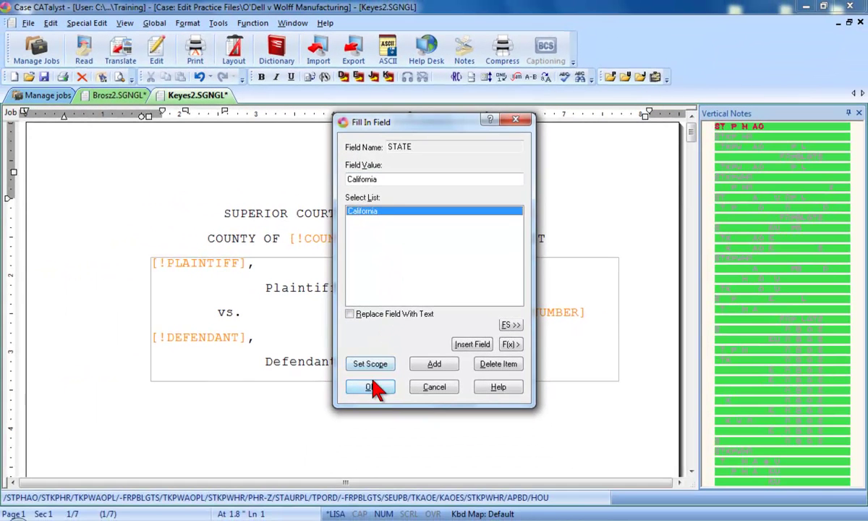
left_click(371, 385)
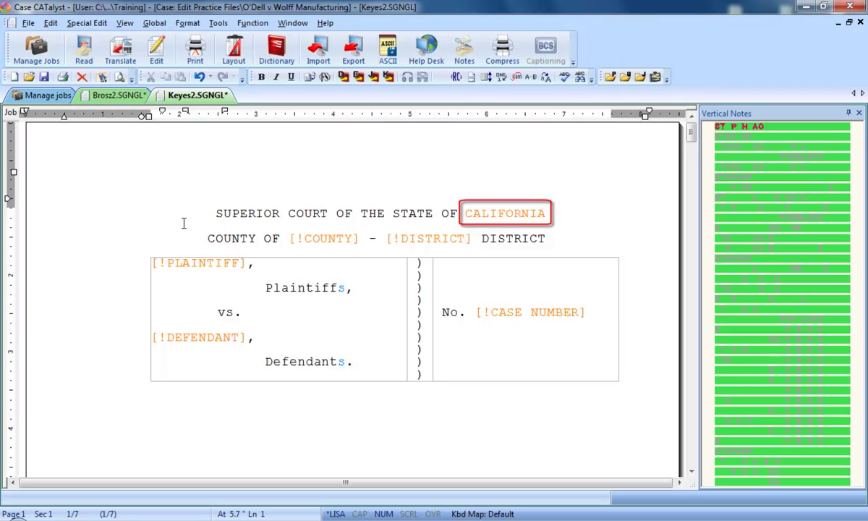
left_click(116, 98)
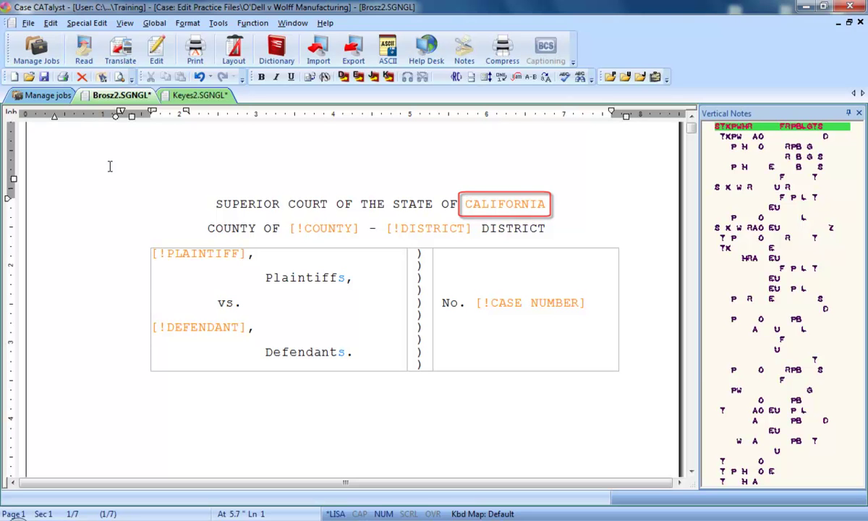
key("alt+F3")
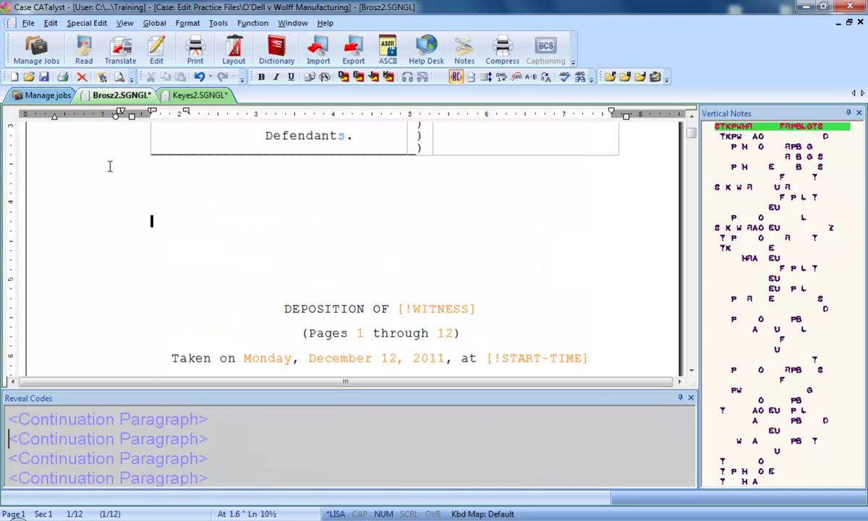
key("Page_Down")
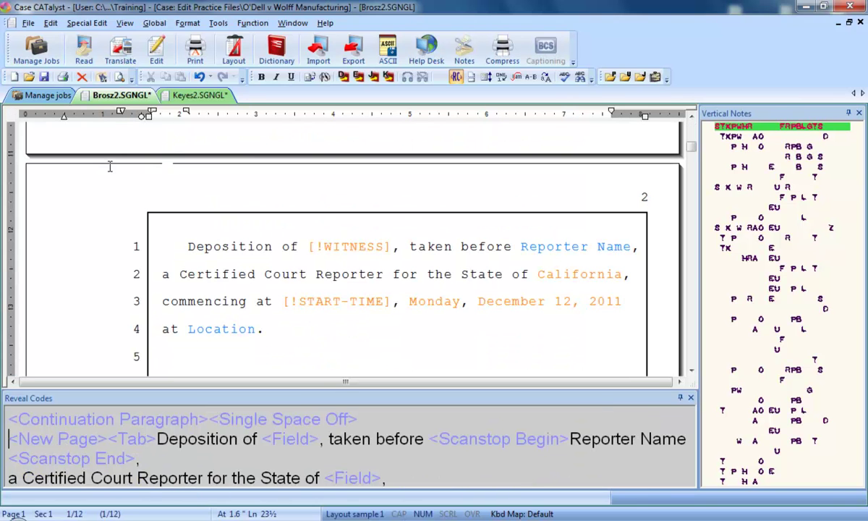
key("Down")
key("End")
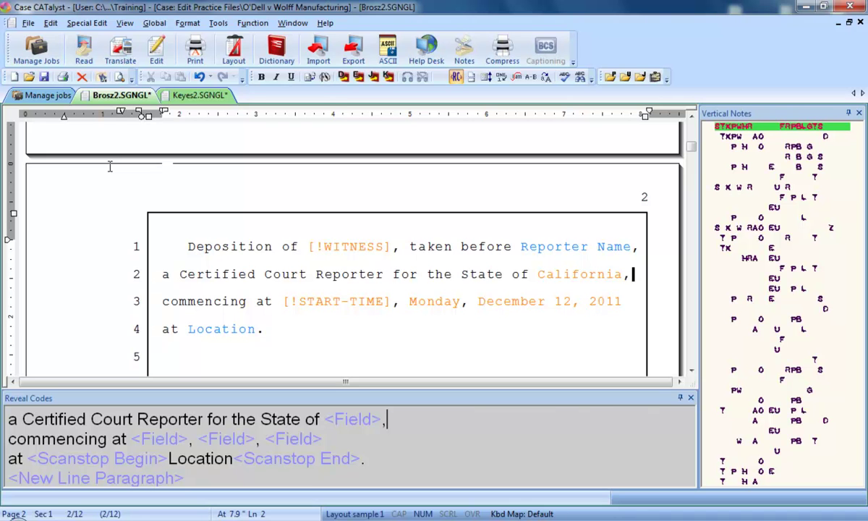
key("ctrl+Home")
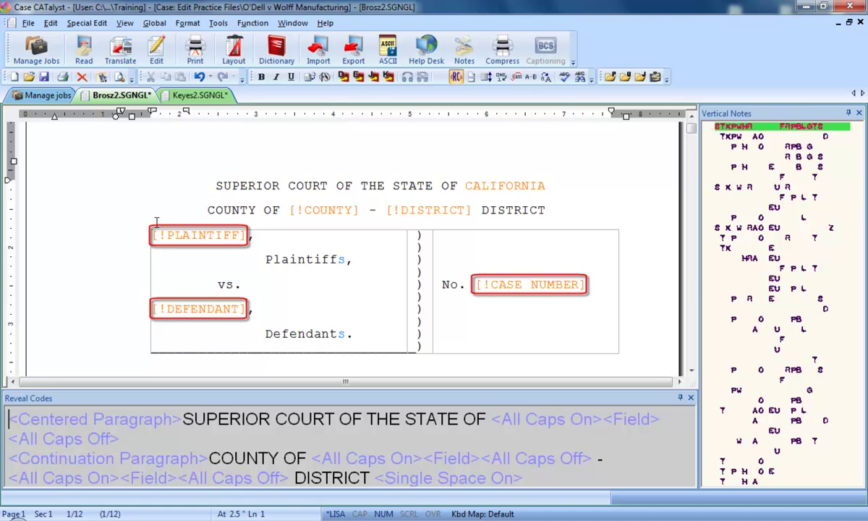
Fill the [!PLAINTIFF] field with the plaintiff's full name, keeping Case scope.
double_click(160, 235)
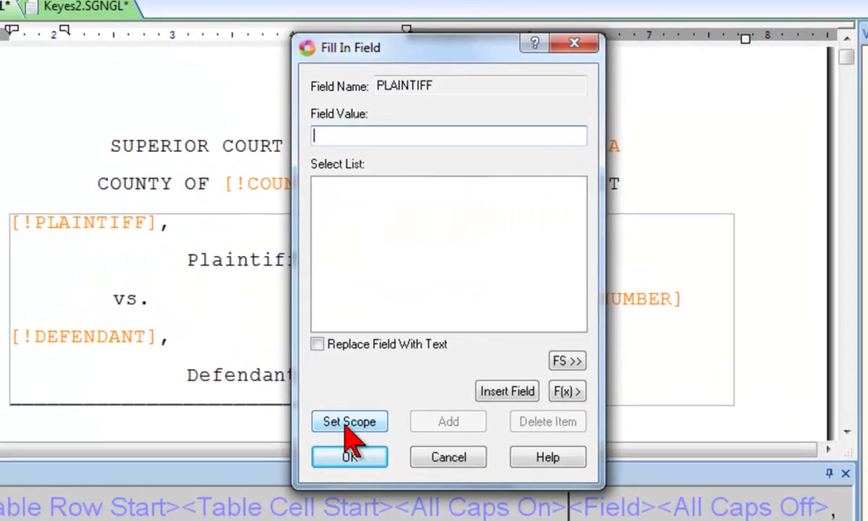
left_click(370, 365)
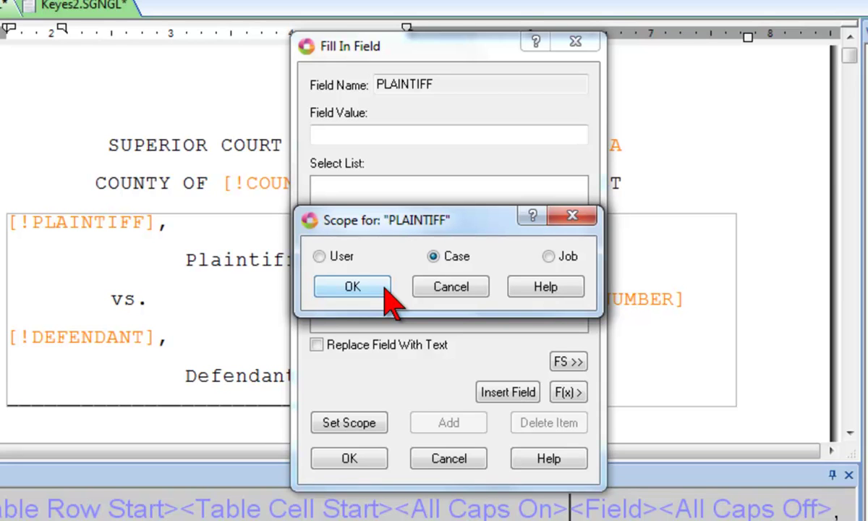
left_click(384, 288)
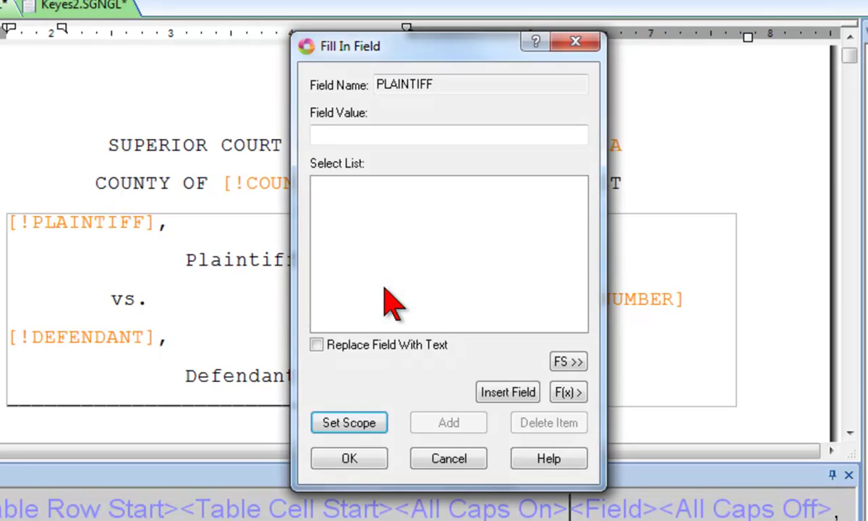
left_click(332, 139)
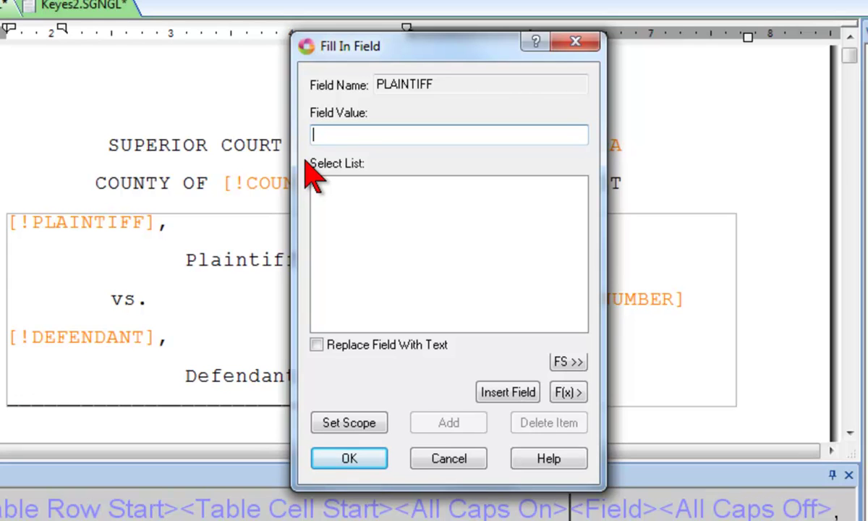
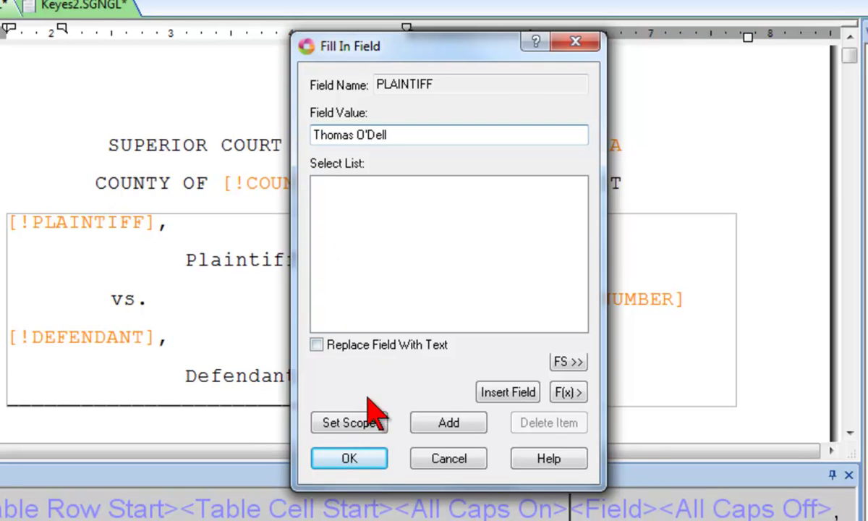
left_click(368, 460)
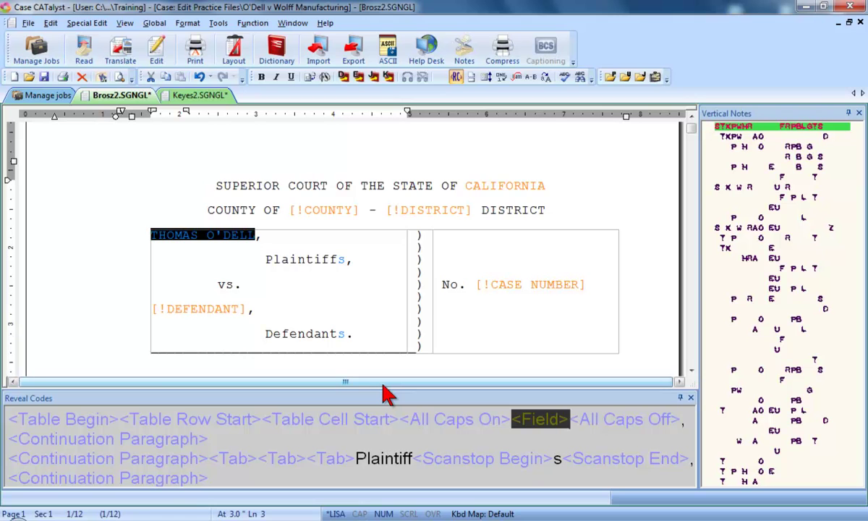
Fill the [!WITNESS] field in the DEPOSITION OF line with the witness's name, stored at Job scope.
key("Page_Down")
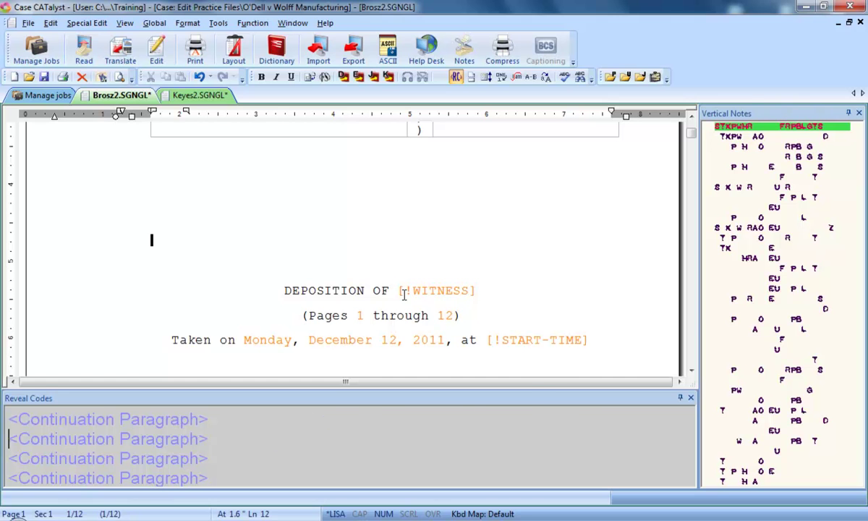
double_click(404, 295)
left_click(387, 354)
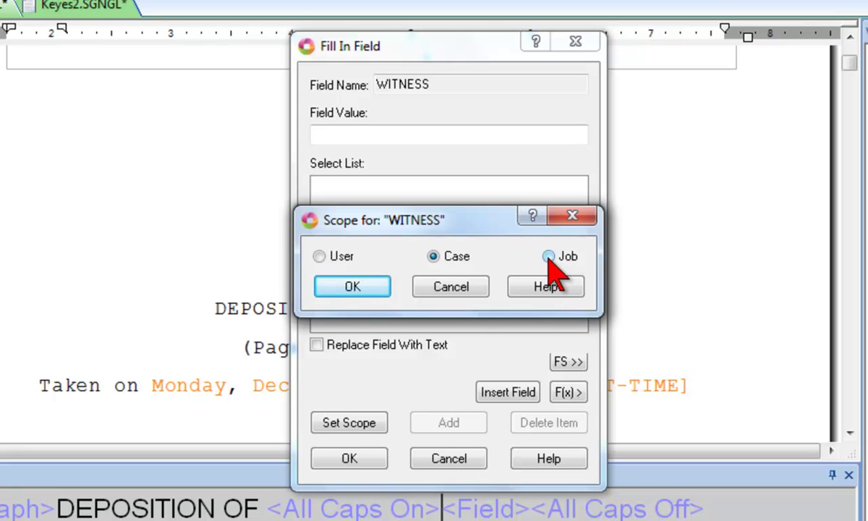
left_click(548, 256)
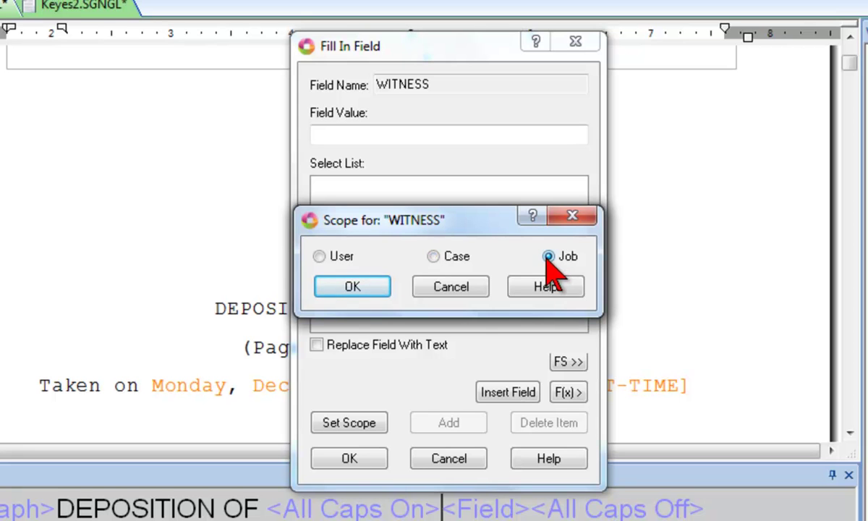
left_click(352, 286)
left_click(326, 137)
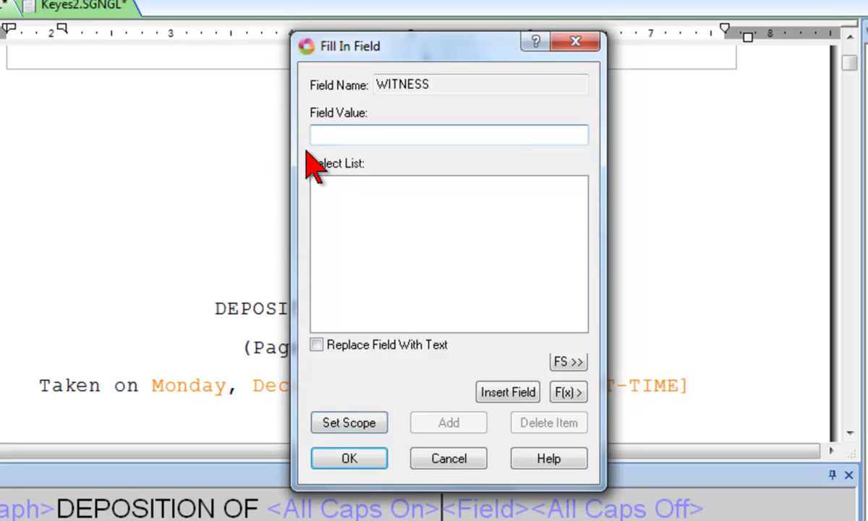
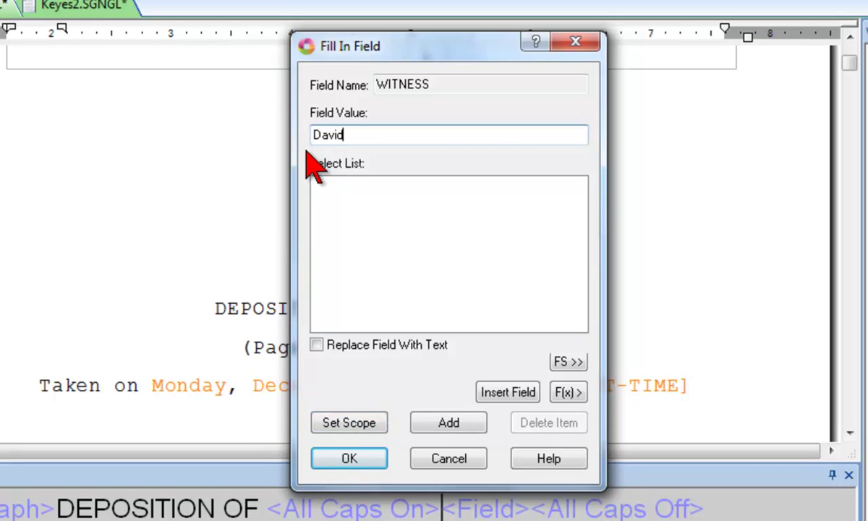
left_click(351, 456)
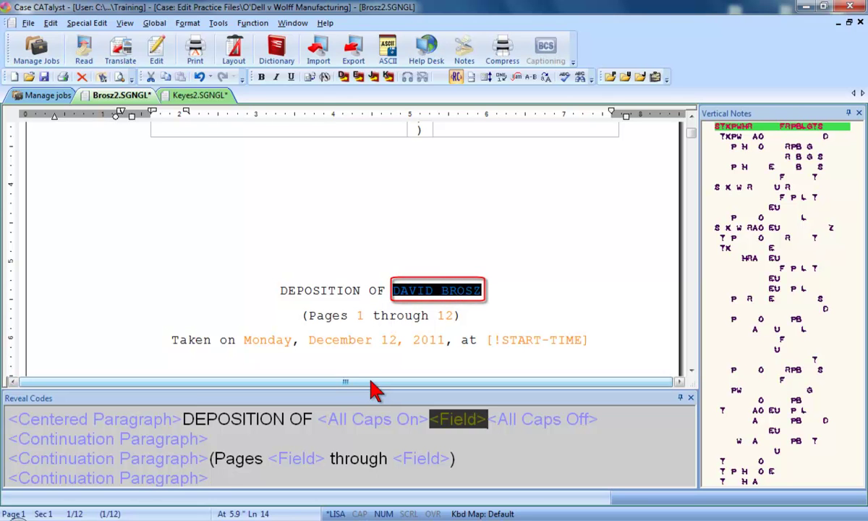
Jump through the fields with F6 to the Reporter's Certificate showing the witness's name.
key("F6")
key("F6")
key("F6")
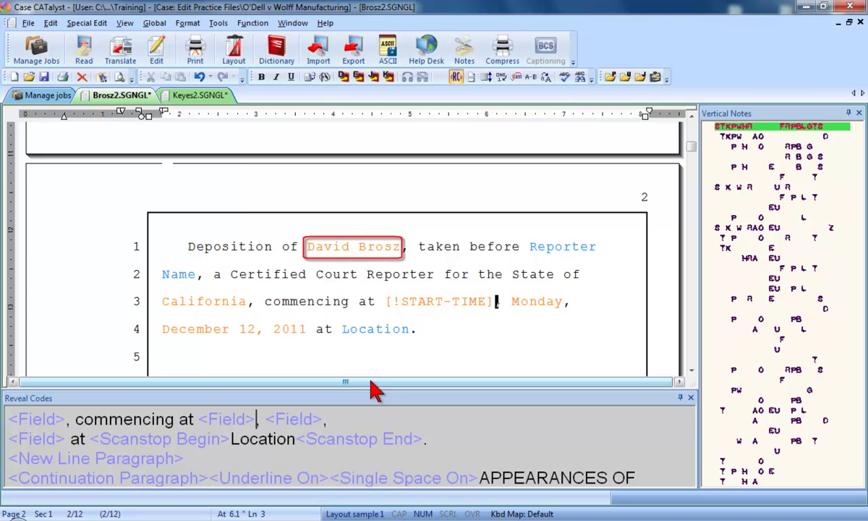
key("F6")
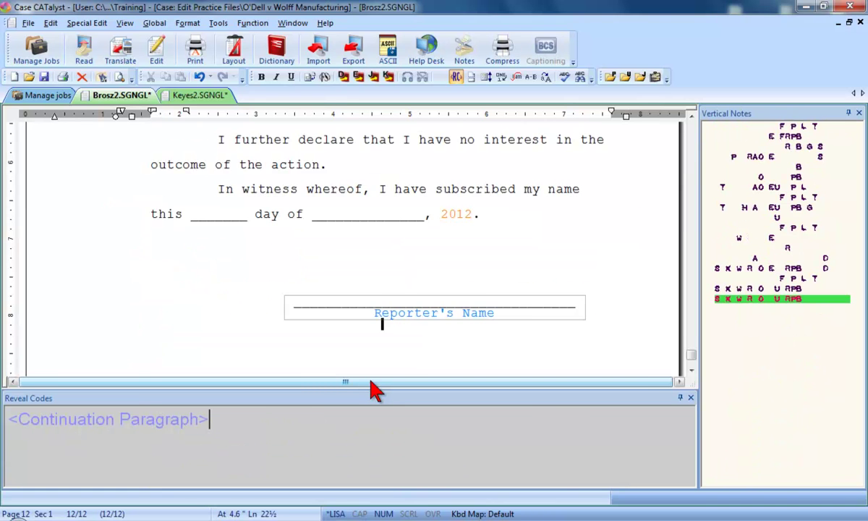
key("F6")
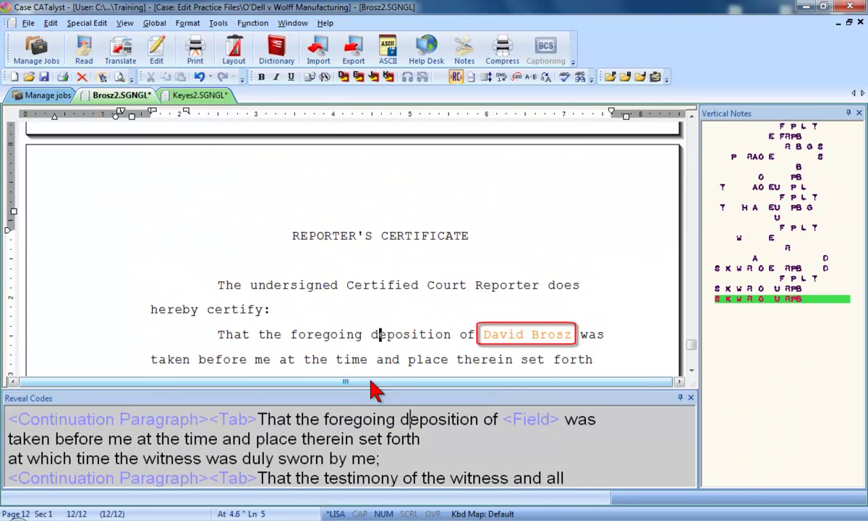